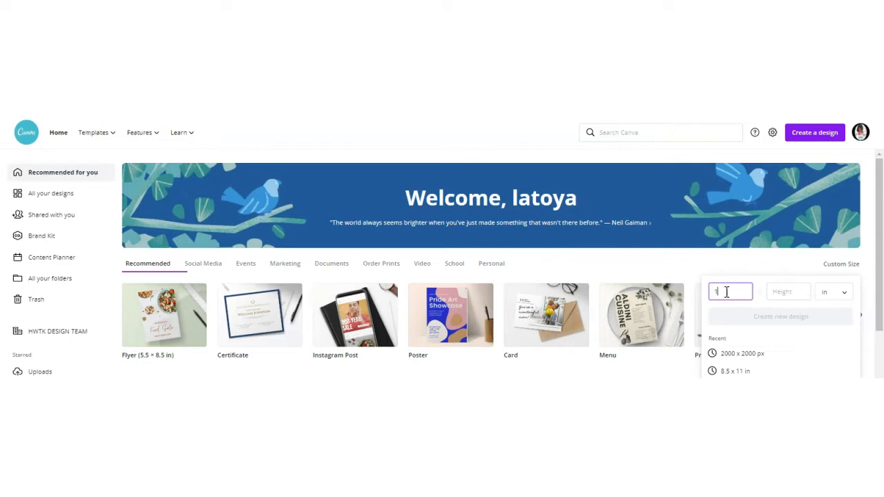
# Create a new custom-size design of 8.5 × 11 in.
pyautogui.press('Tab')
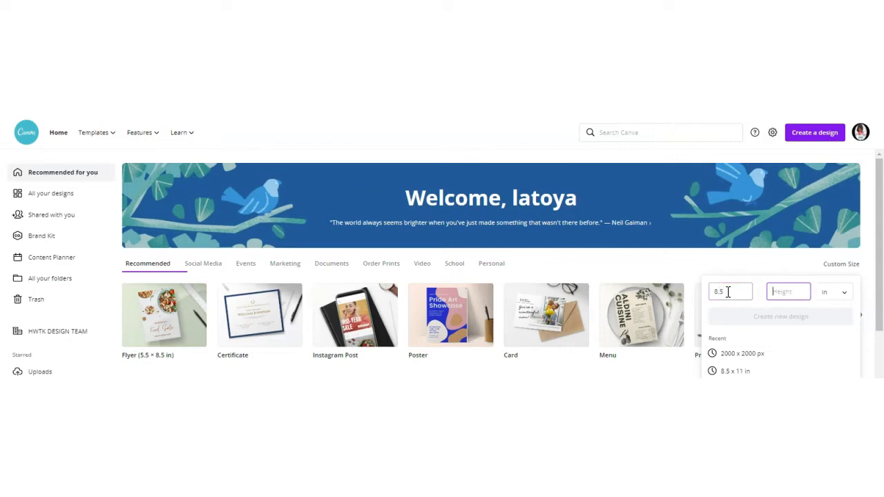
pyautogui.write('11')
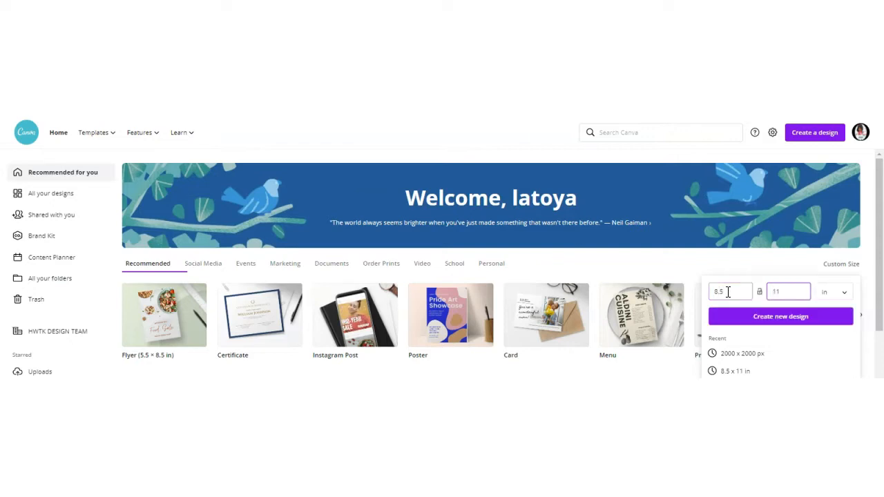
pyautogui.click(788, 319)
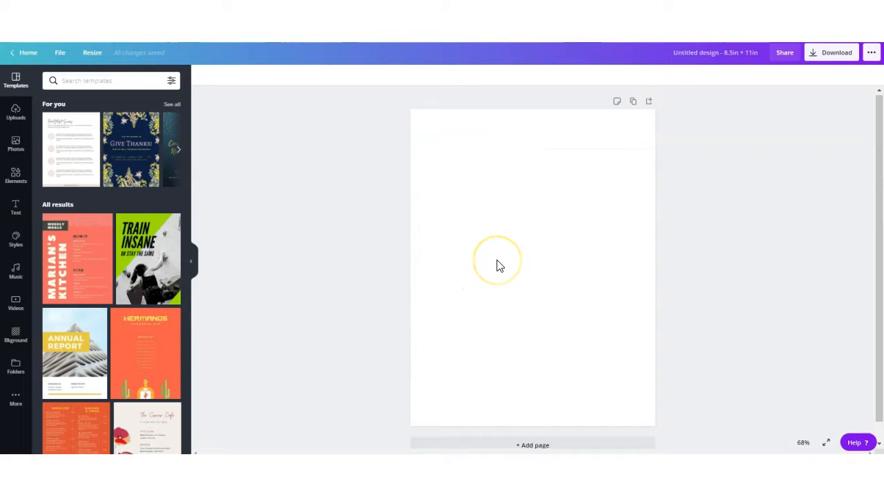
# Add a square shape and stretch it into a rectangle about 6.3 × 2.1 in.
pyautogui.click(19, 177)
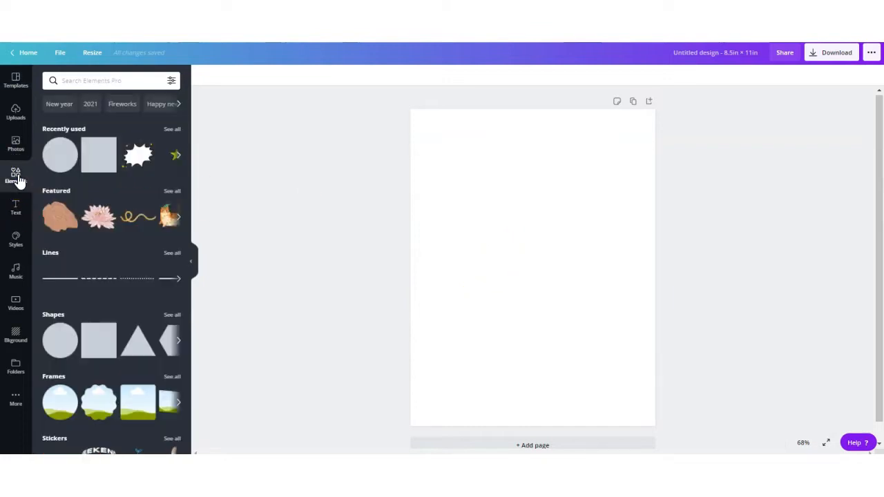
pyautogui.moveTo(191, 132); pyautogui.dragTo(191, 198)
pyautogui.click(104, 231)
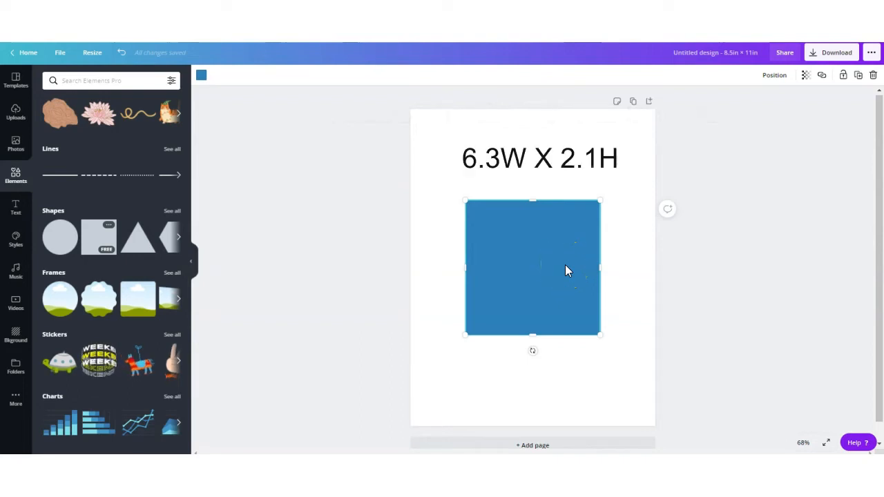
pyautogui.moveTo(601, 265); pyautogui.dragTo(649, 266)
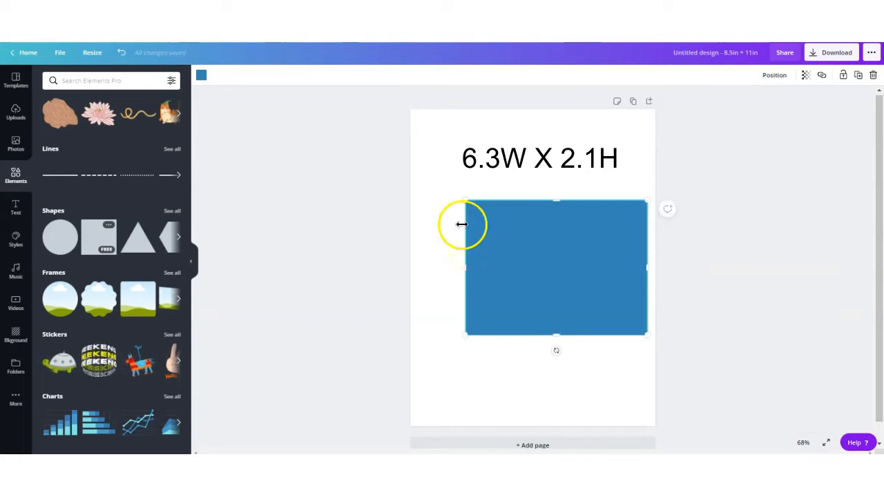
pyautogui.moveTo(558, 199); pyautogui.dragTo(538, 237)
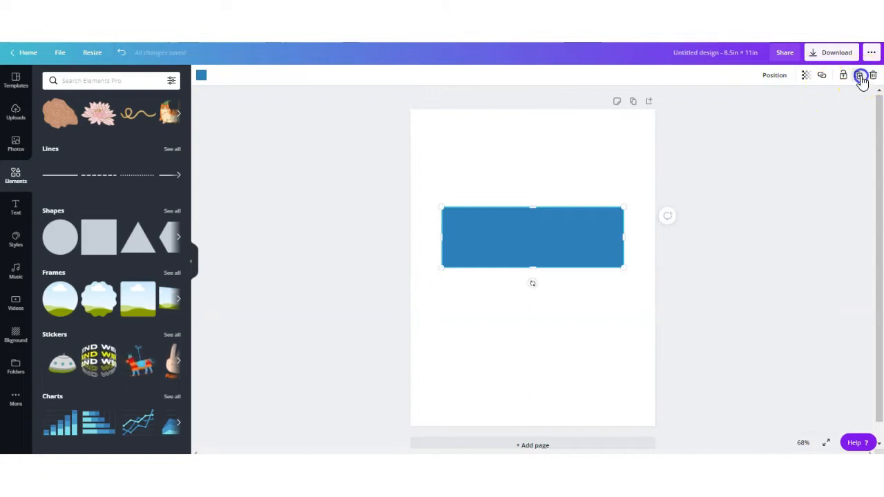
# Duplicate the rectangle and fill the copy gray.
pyautogui.click(857, 76)
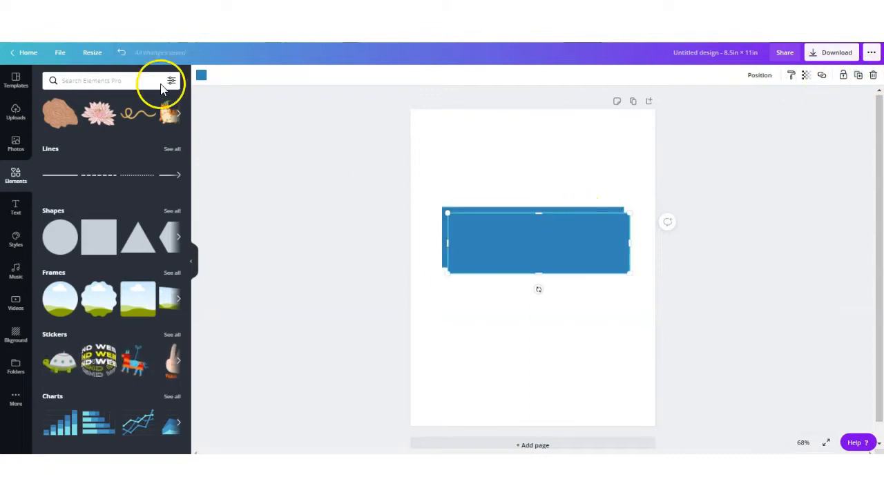
pyautogui.click(200, 78)
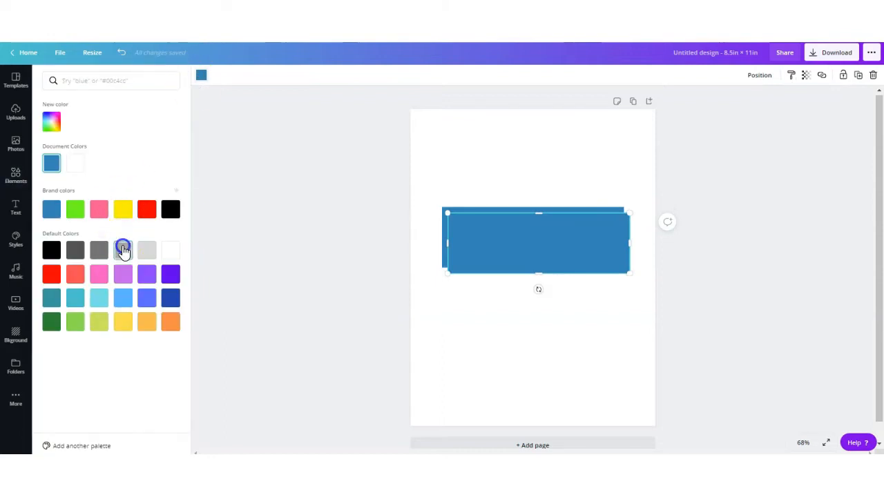
pyautogui.click(123, 250)
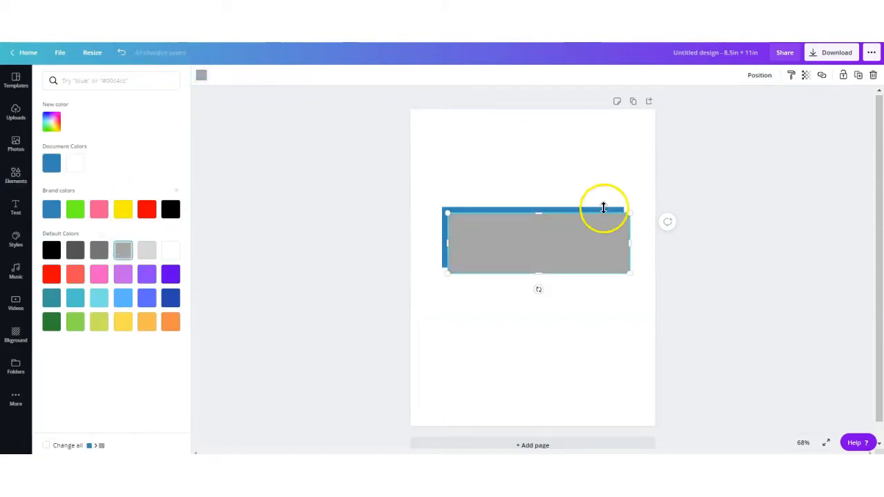
# Move the gray rectangle below the blue one and resize it to about 6.3 × 1.8 in.
pyautogui.click(565, 248)
pyautogui.moveTo(565, 249); pyautogui.dragTo(559, 302)
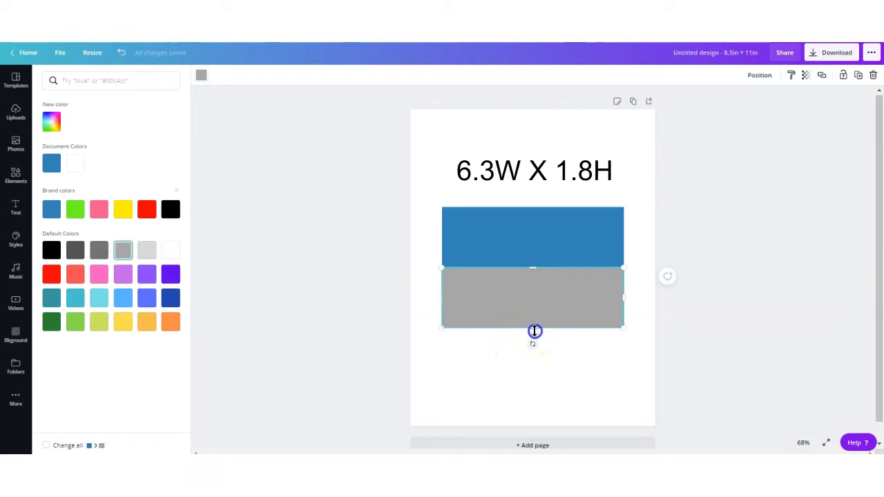
pyautogui.moveTo(535, 324); pyautogui.dragTo(533, 322)
pyautogui.click(543, 298)
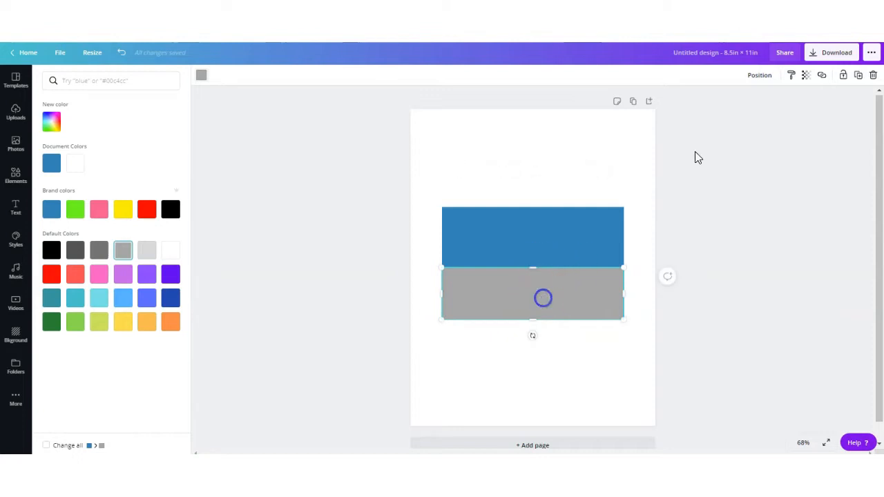
# Duplicate the gray rectangle, place the copy above the blue one and shrink it to about 6.3 × 0.6 in.
pyautogui.click(860, 75)
pyautogui.click(550, 294)
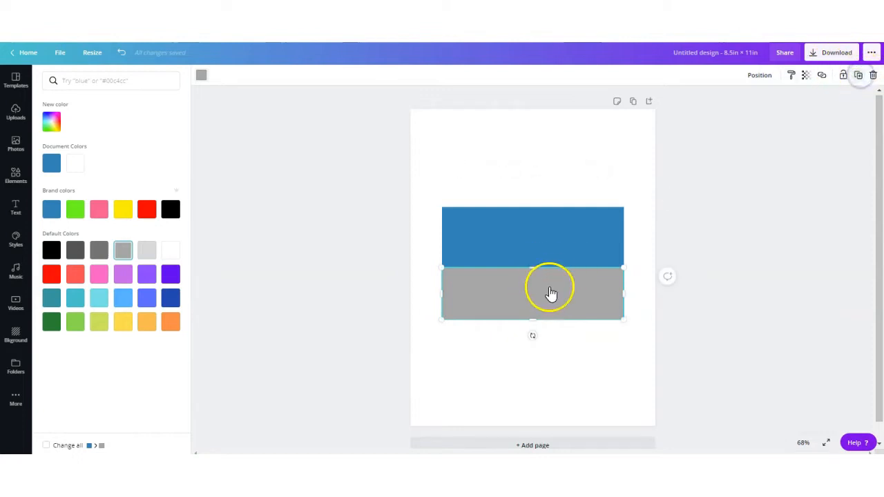
pyautogui.moveTo(544, 198); pyautogui.dragTo(540, 174)
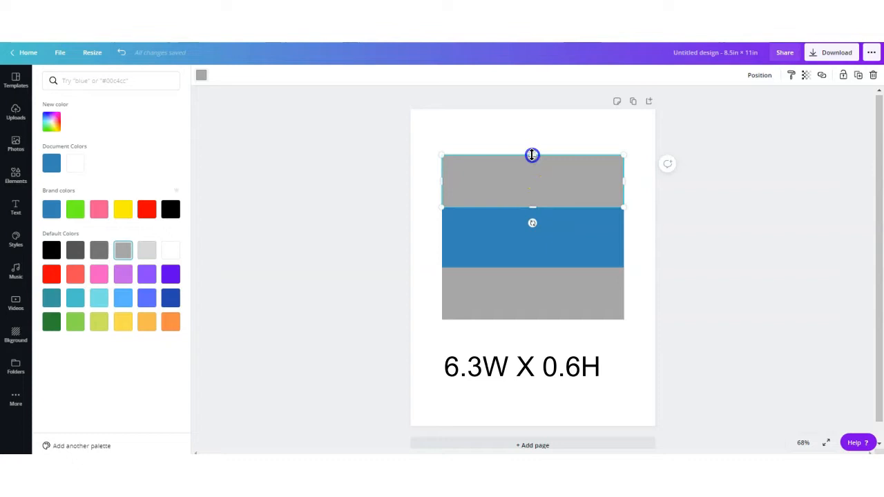
pyautogui.moveTo(531, 162); pyautogui.dragTo(532, 188)
pyautogui.click(614, 404)
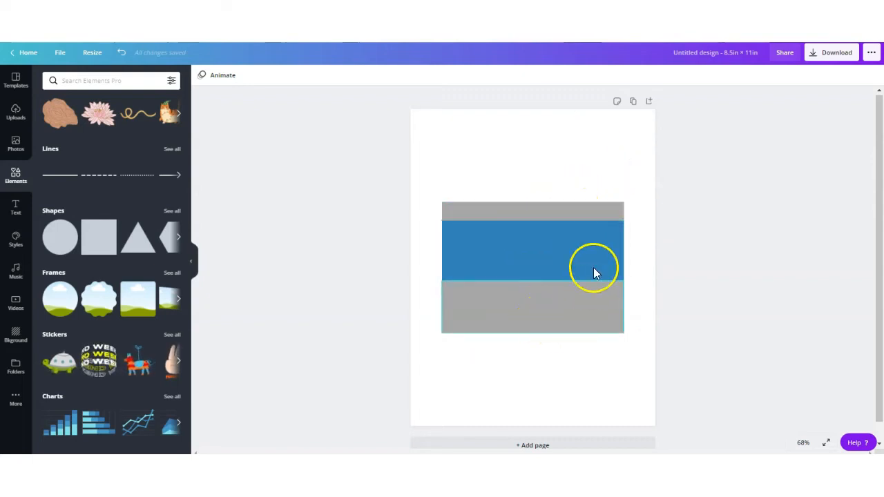
# Group the three stacked rectangles, duplicate the group and position the copy.
pyautogui.moveTo(645, 196); pyautogui.dragTo(524, 341)
pyautogui.click(736, 76)
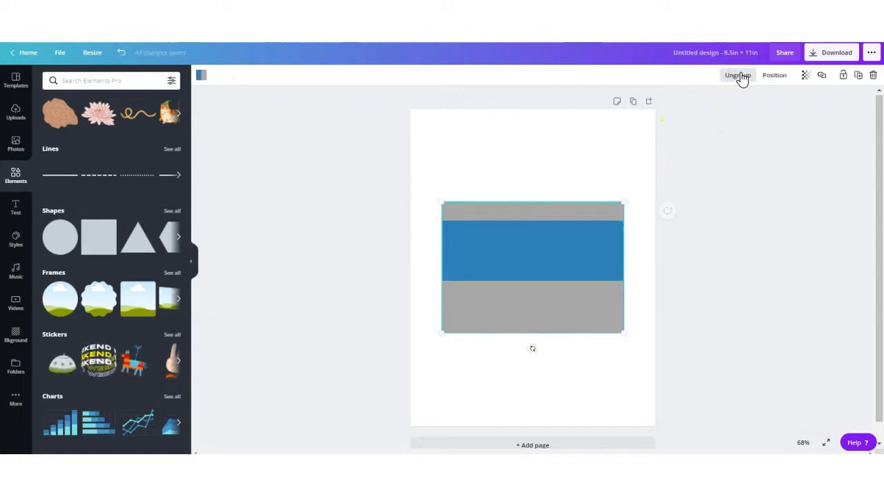
pyautogui.click(858, 77)
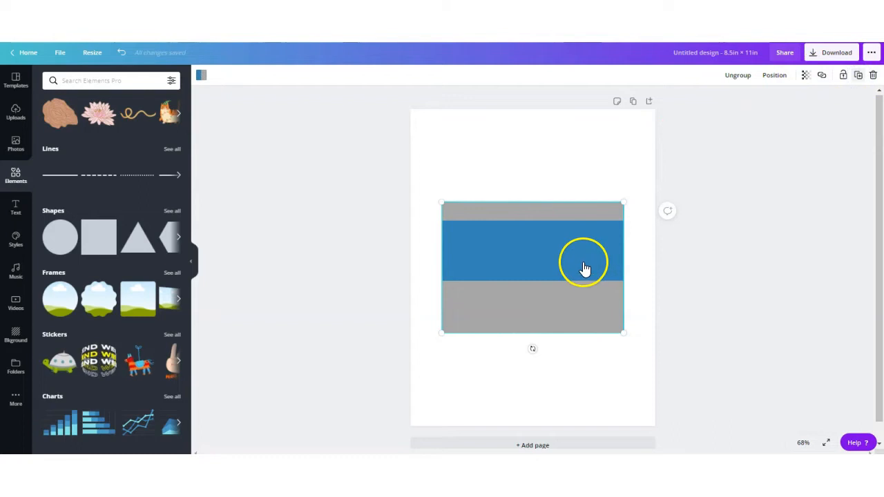
pyautogui.click(576, 285)
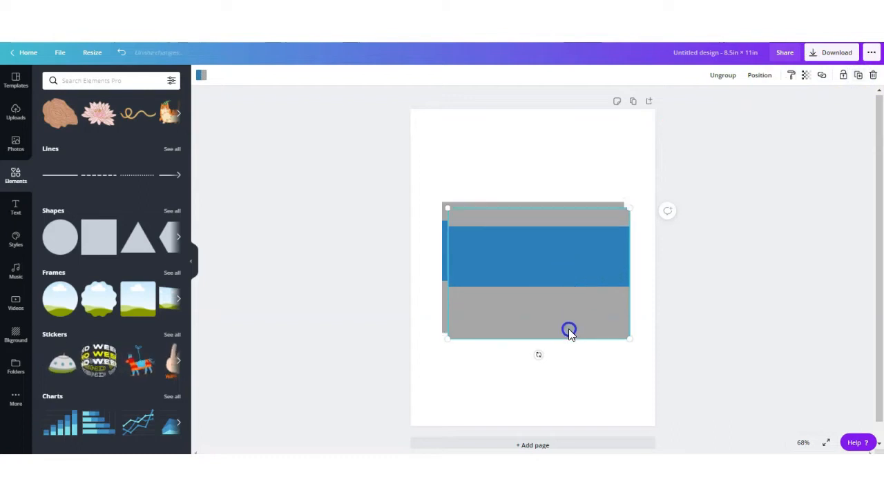
pyautogui.moveTo(567, 343)
pyautogui.mouseDown()
pyautogui.moveTo(565, 350)
pyautogui.moveTo(576, 342)
pyautogui.mouseUp()
pyautogui.moveTo(554, 237); pyautogui.dragTo(552, 164)
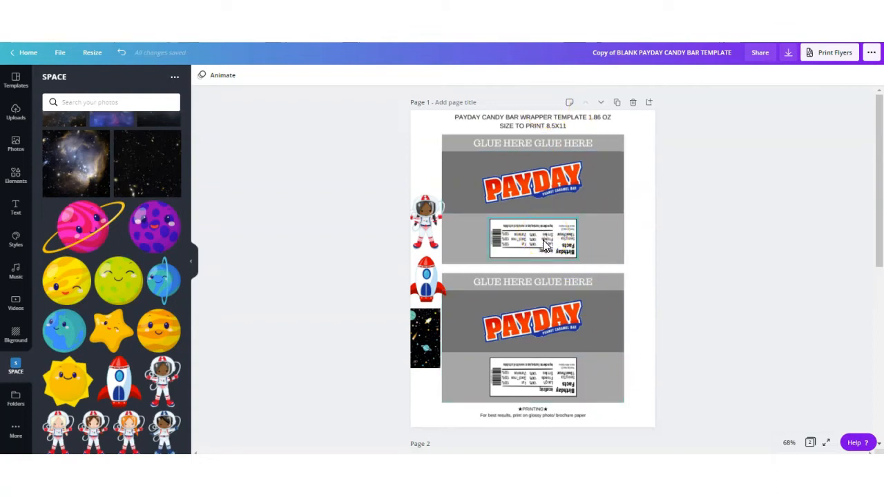
pyautogui.click(550, 185)
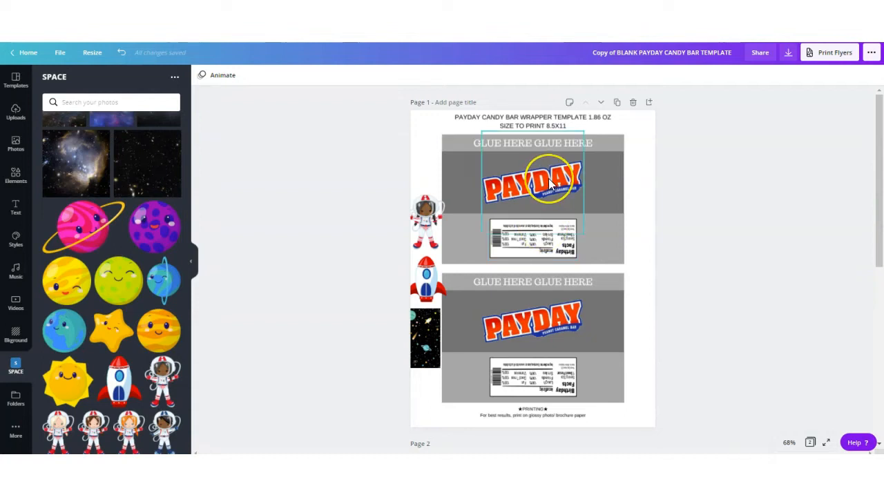
pyautogui.click(551, 185)
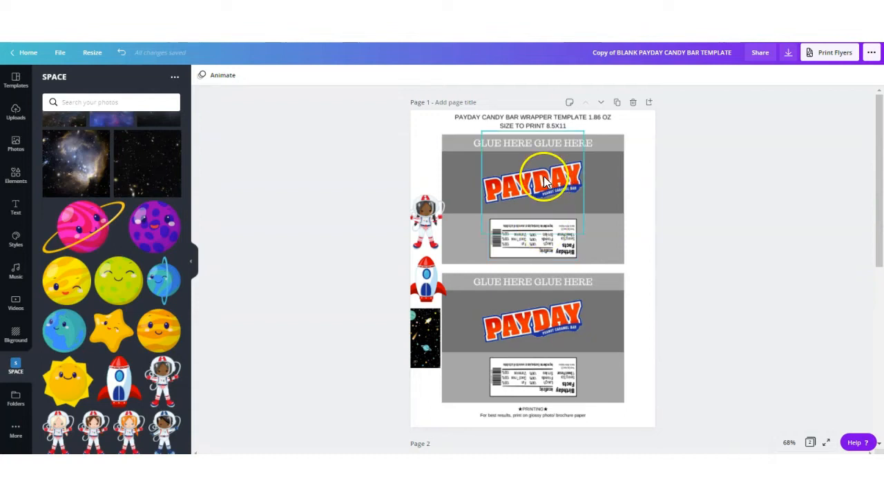
pyautogui.click(519, 167)
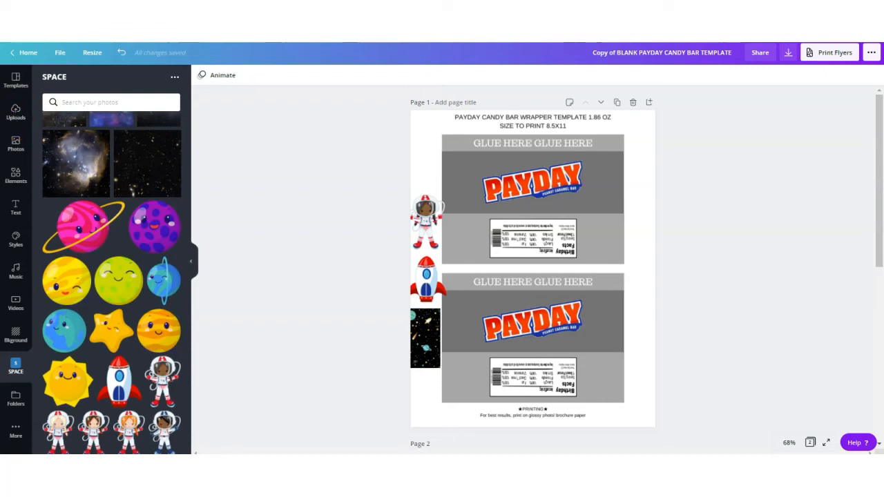
# Add the yellow planet graphic and shrink it beside the page.
pyautogui.click(427, 222)
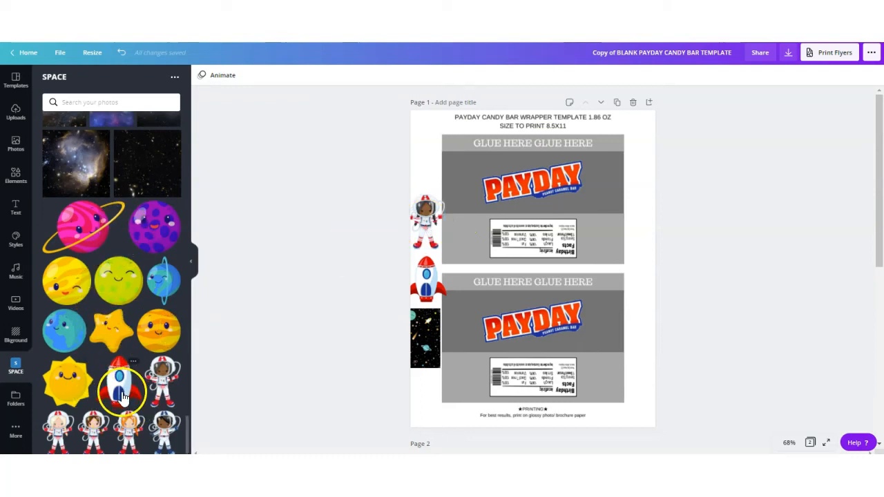
pyautogui.click(158, 326)
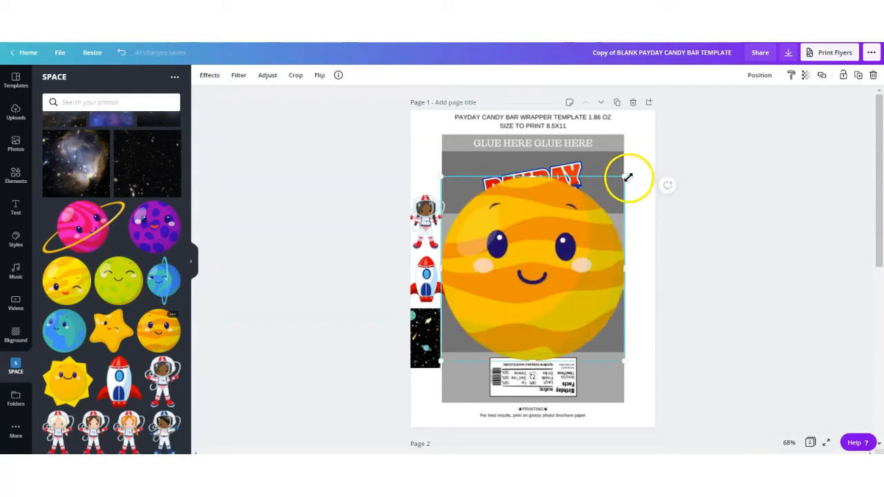
pyautogui.moveTo(531, 279); pyautogui.dragTo(642, 308)
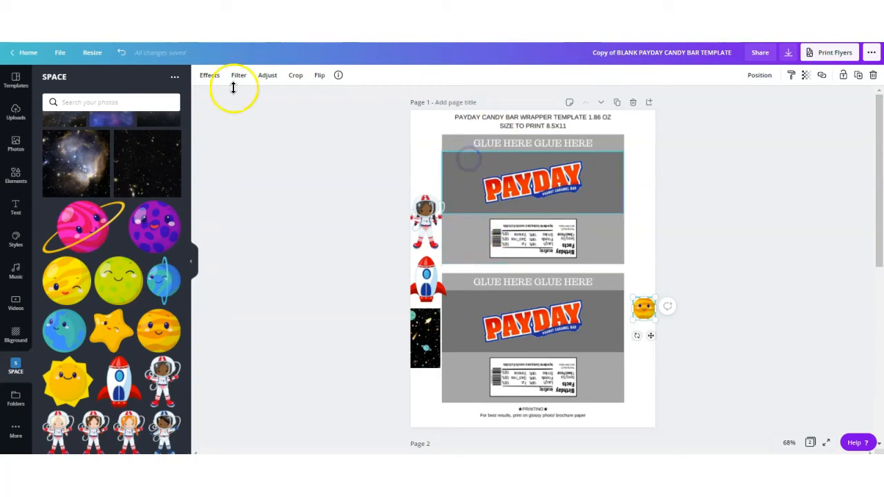
# Color the top wrapper's logo band red and its lower band black.
pyautogui.click(206, 75)
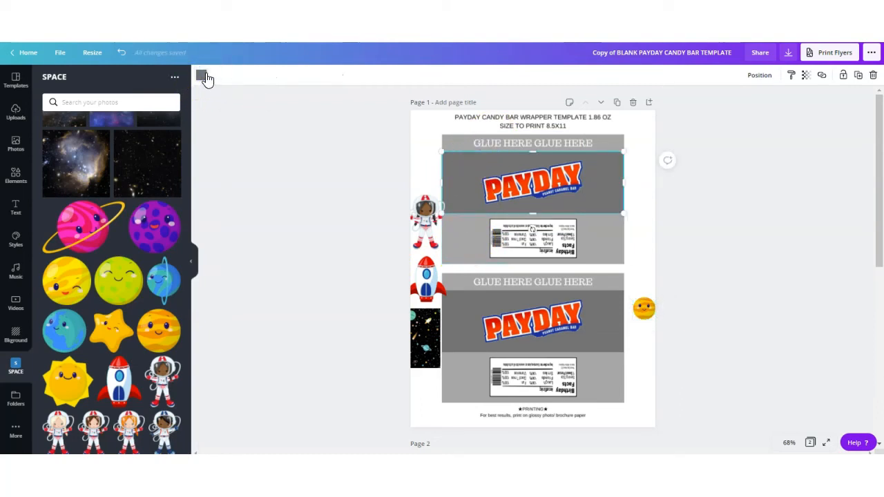
pyautogui.click(205, 75)
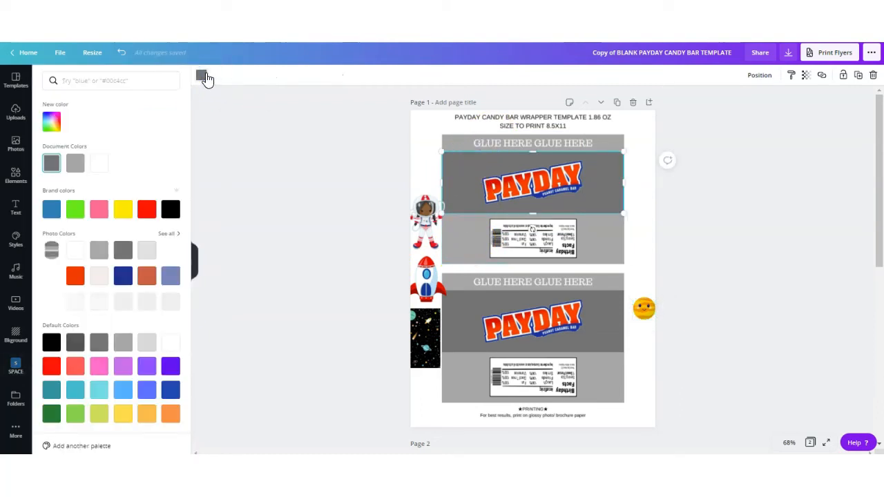
pyautogui.click(147, 209)
pyautogui.click(172, 209)
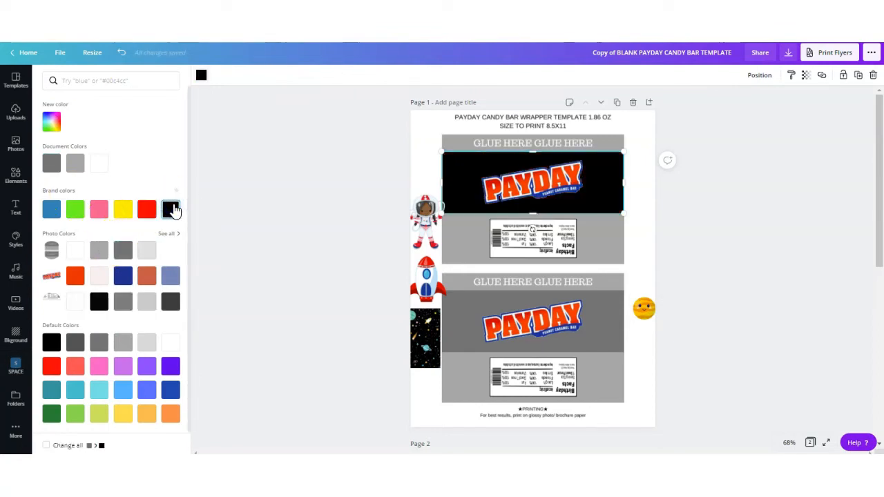
pyautogui.click(146, 209)
pyautogui.click(460, 237)
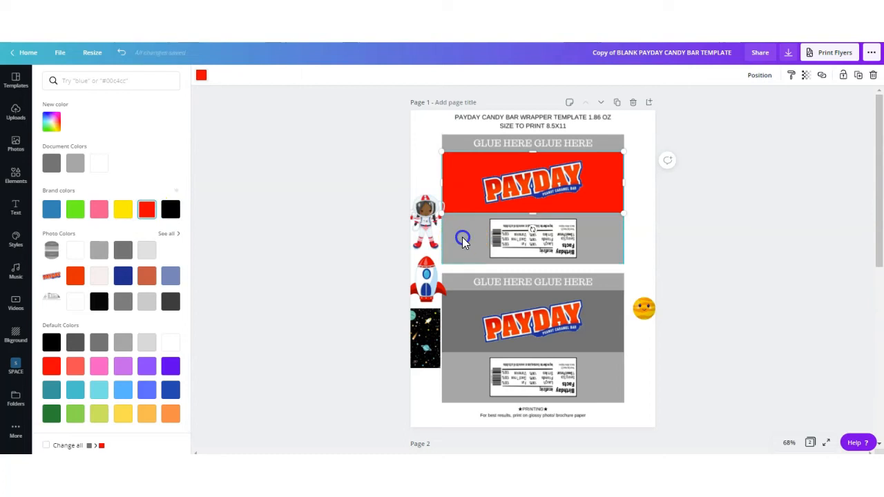
pyautogui.click(171, 209)
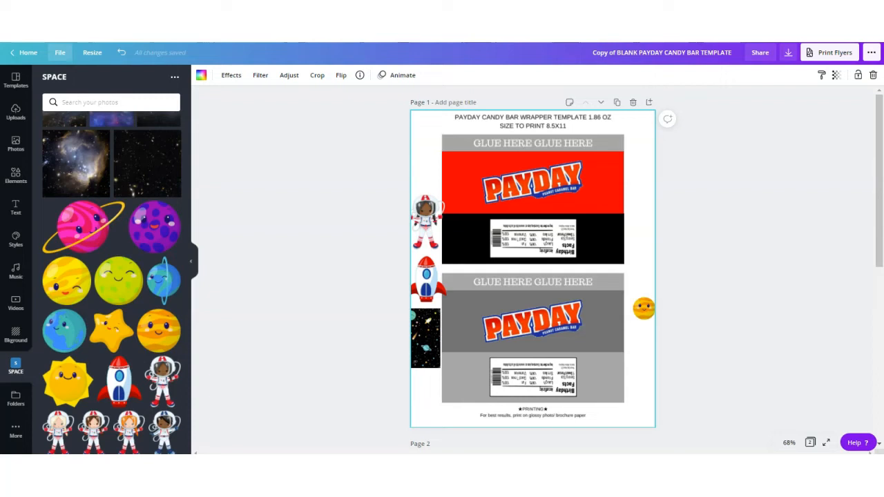
# Move the astronaut graphic onto the left of the logo band and fill the band blue.
pyautogui.moveTo(427, 222); pyautogui.dragTo(468, 189)
pyautogui.click(615, 166)
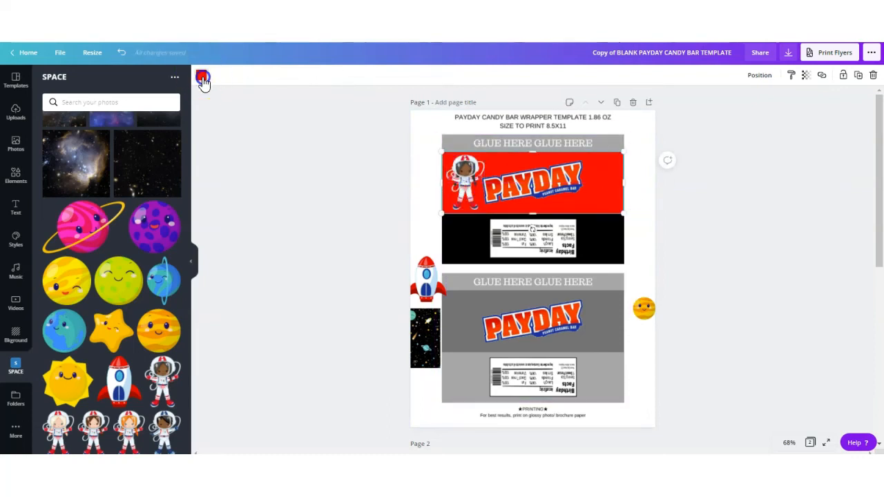
pyautogui.click(200, 75)
pyautogui.click(76, 391)
pyautogui.click(51, 208)
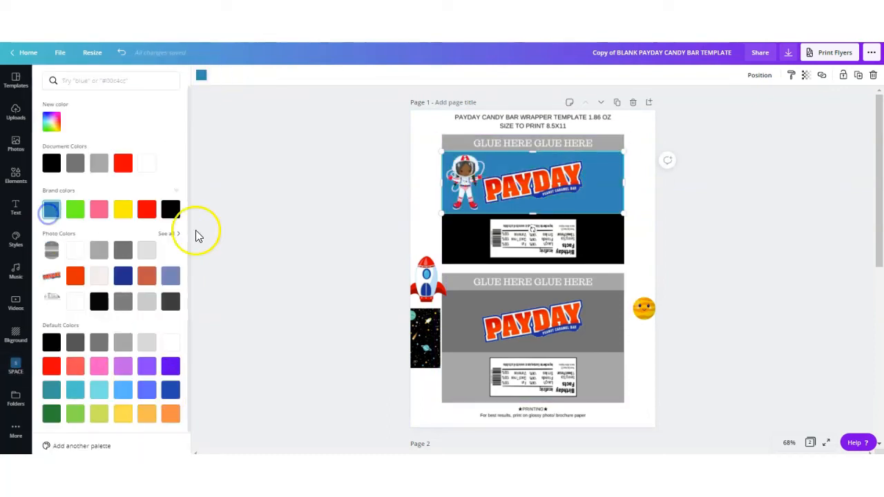
# Fit the space background photo over the logo band and send it backward behind the logo and astronaut.
pyautogui.click(426, 337)
pyautogui.moveTo(540, 230); pyautogui.dragTo(625, 174)
pyautogui.moveTo(539, 207); pyautogui.dragTo(537, 208)
pyautogui.click(760, 76)
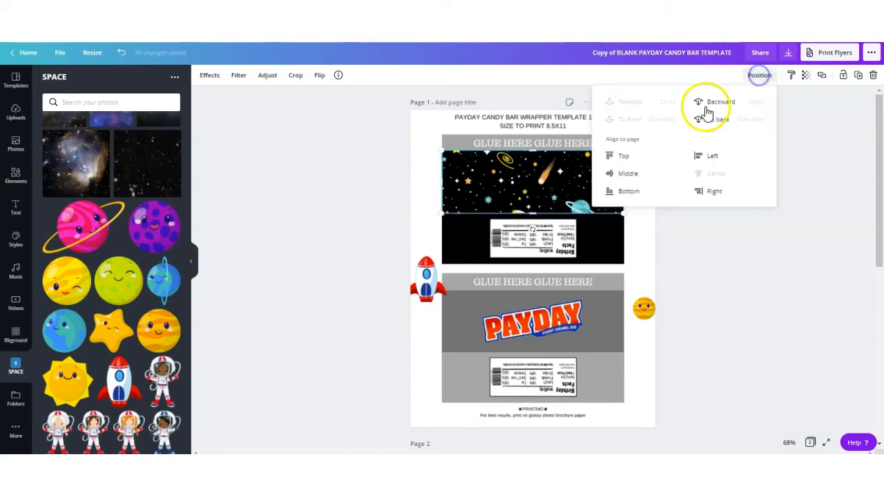
pyautogui.click(714, 103)
pyautogui.click(714, 103)
# Place the rocket graphic at the right end of the logo band.
pyautogui.click(752, 249)
pyautogui.moveTo(427, 280); pyautogui.dragTo(598, 193)
# Fill the top wrapper's lower band red.
pyautogui.click(449, 236)
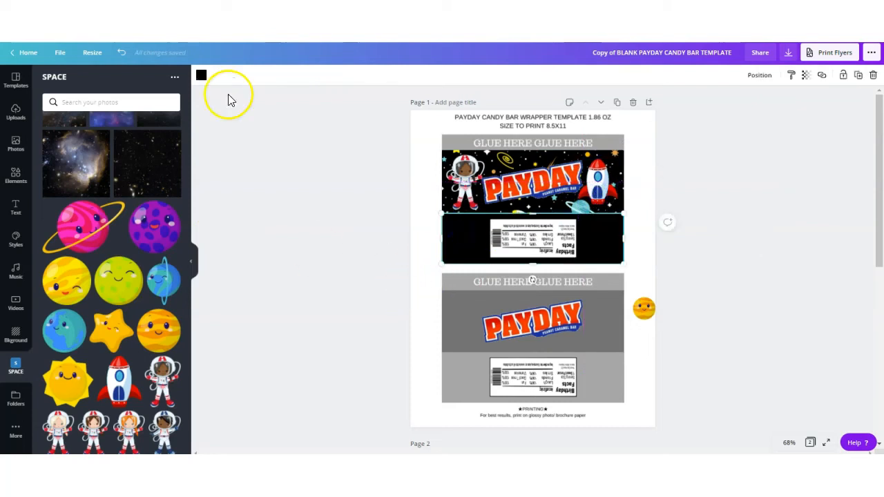
pyautogui.click(201, 75)
pyautogui.click(145, 209)
pyautogui.click(401, 256)
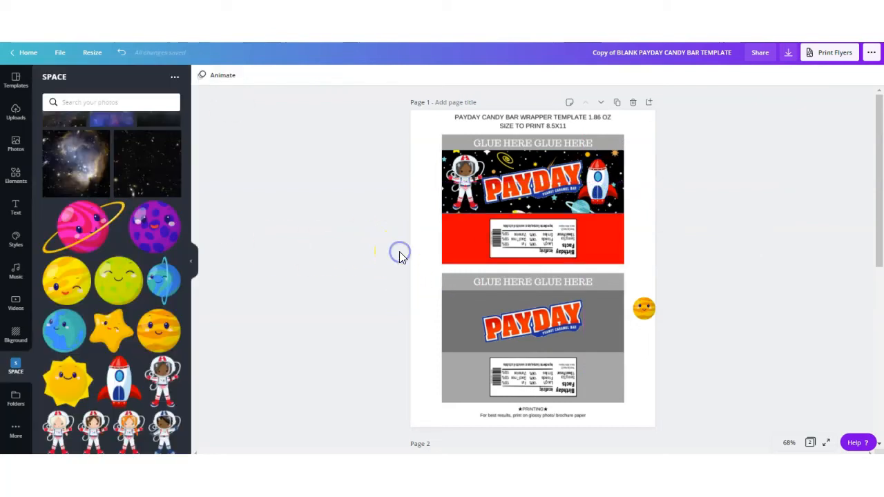
# Place the orange planet graphic at the right end of the top wrapper's red band.
pyautogui.moveTo(644, 308); pyautogui.dragTo(586, 258)
pyautogui.click(320, 78)
pyautogui.click(330, 116)
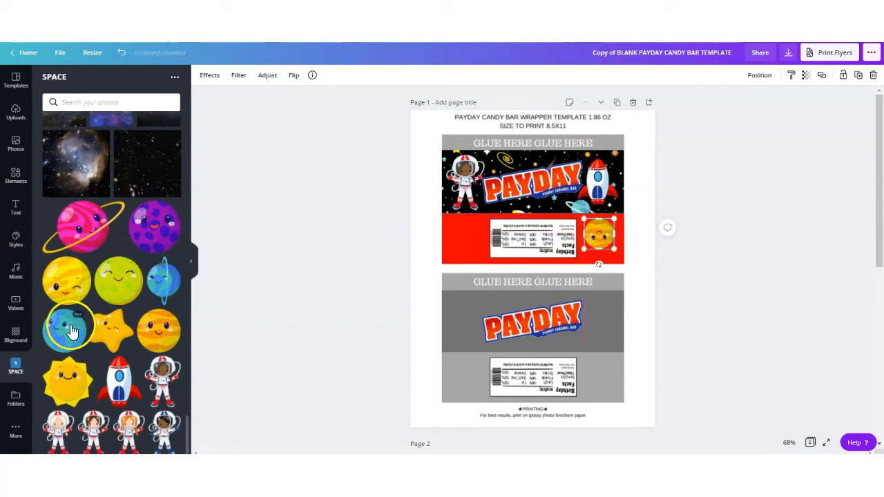
# Add the blue planet graphic and position it at the left end of the red band.
pyautogui.click(163, 288)
pyautogui.moveTo(535, 271); pyautogui.dragTo(472, 239)
pyautogui.click(320, 74)
pyautogui.click(334, 116)
pyautogui.click(407, 239)
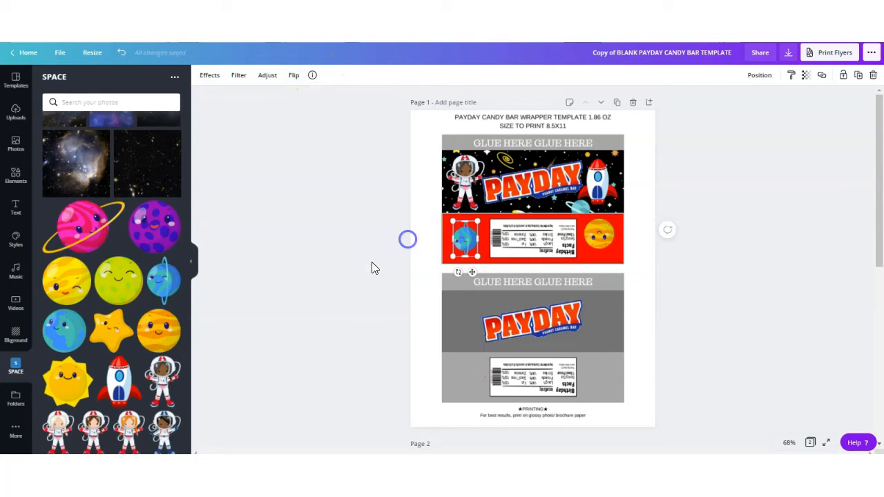
pyautogui.click(466, 235)
pyautogui.click(395, 270)
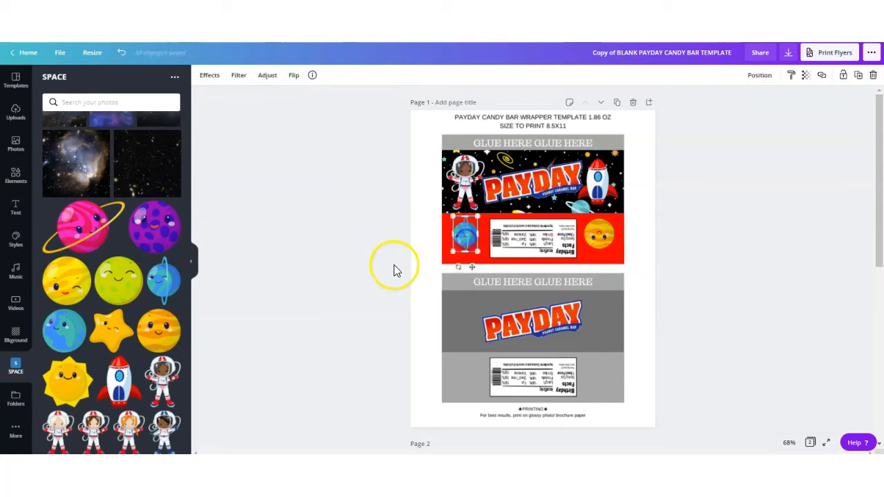
# Add a subheading text box above the PAYDAY logo and set its font to League Spartan.
pyautogui.click(16, 207)
pyautogui.click(87, 150)
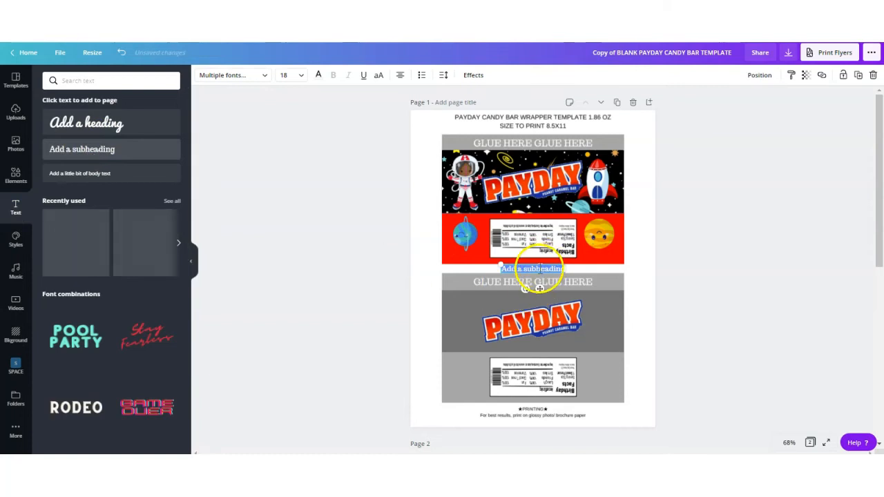
pyautogui.moveTo(538, 262); pyautogui.dragTo(520, 149)
pyautogui.click(266, 77)
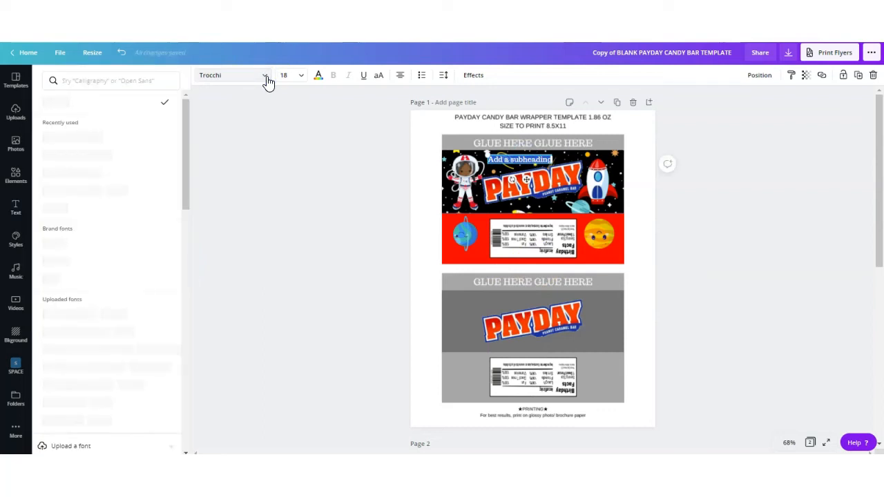
pyautogui.click(72, 172)
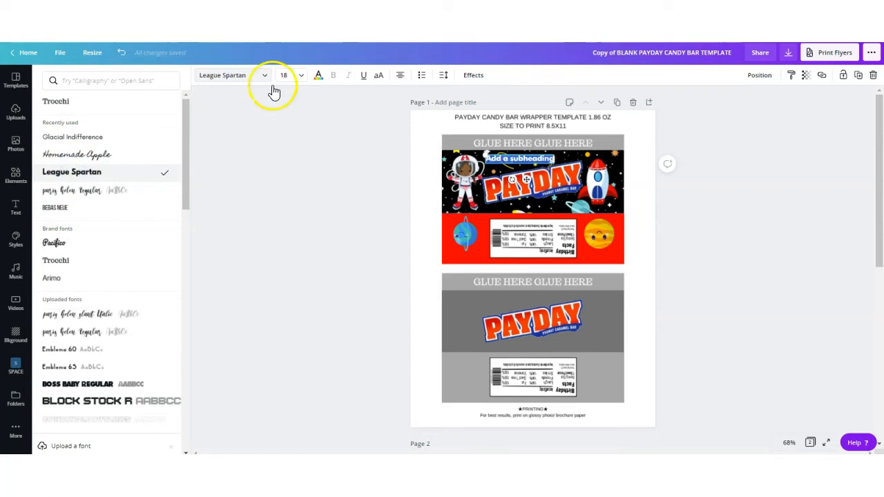
# Replace the text with "HAPPY 5TH BIRTHDAY" and colour it white.
pyautogui.press('BackSpace')
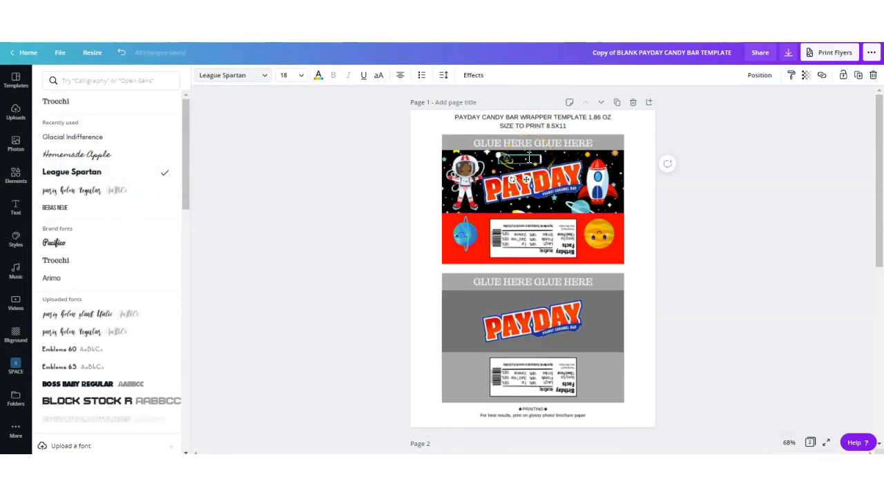
pyautogui.write('HAPPY 5TH BIRTHDAY')
pyautogui.click(318, 76)
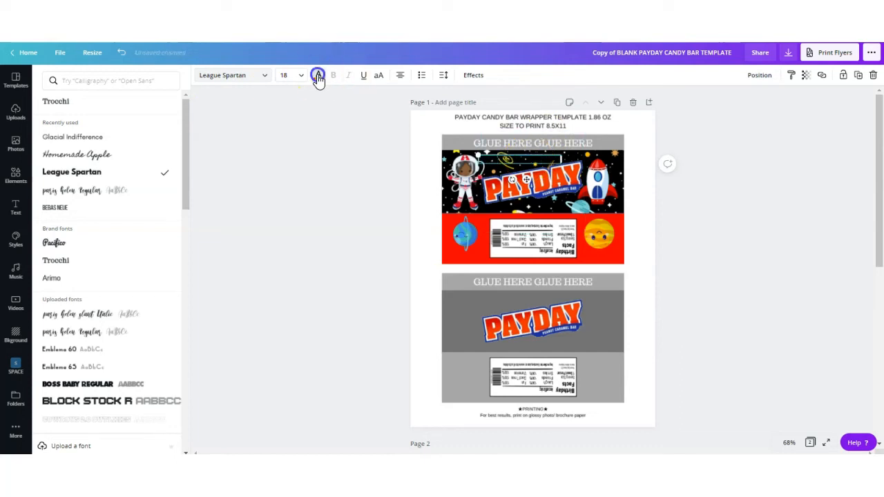
pyautogui.click(169, 166)
pyautogui.moveTo(522, 153); pyautogui.dragTo(525, 152)
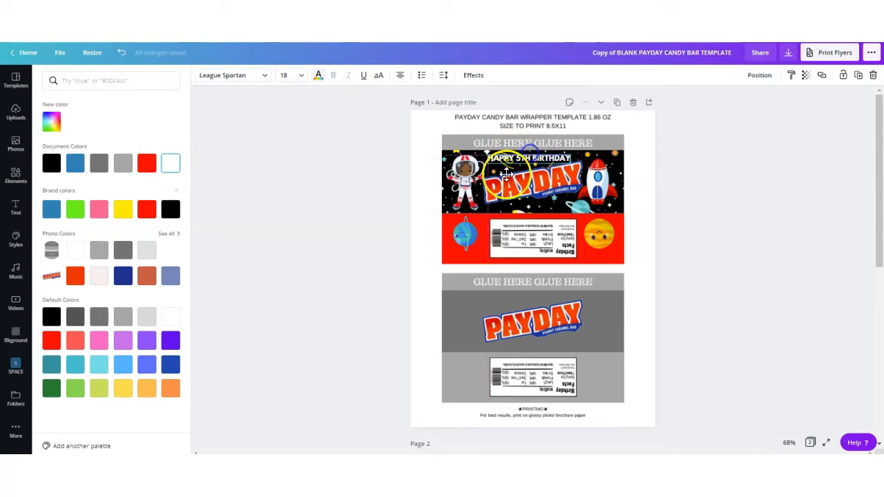
# Center the birthday text horizontally on the page.
pyautogui.click(502, 150)
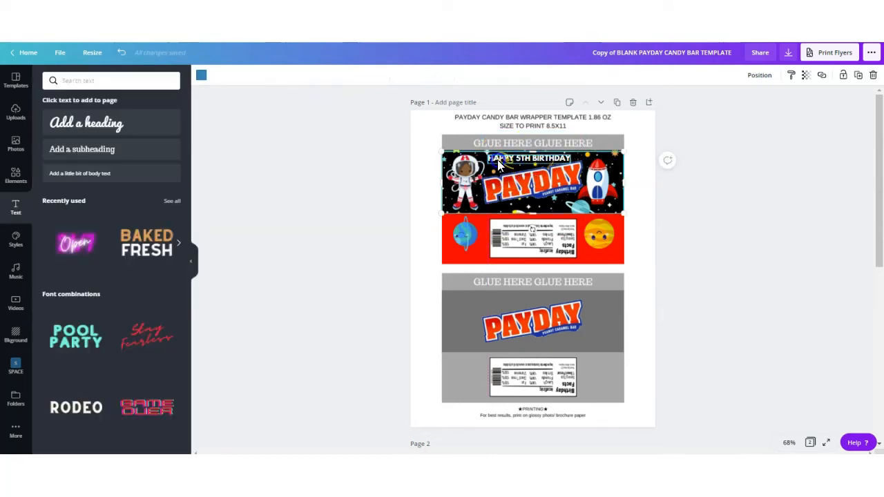
pyautogui.click(492, 154)
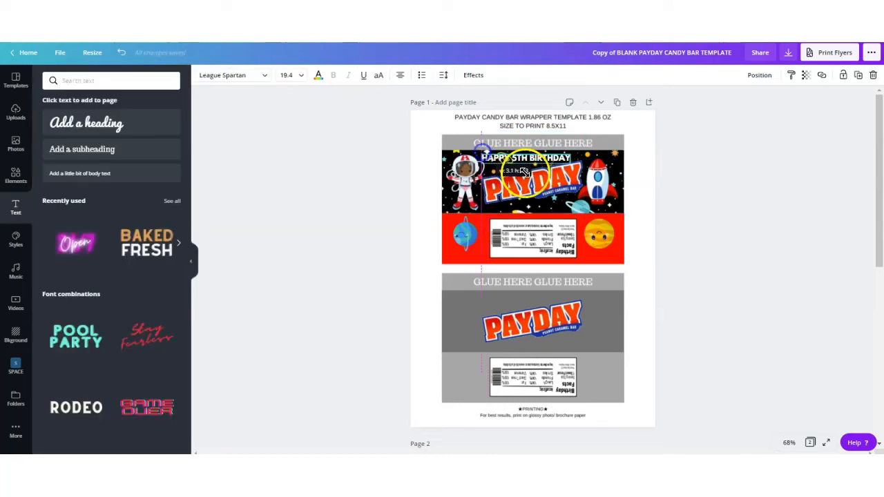
pyautogui.click(759, 75)
pyautogui.click(722, 173)
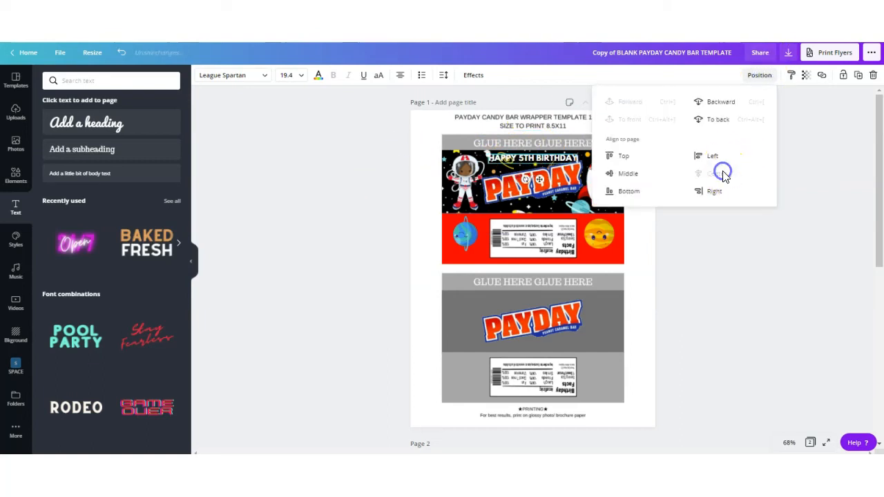
pyautogui.click(338, 209)
pyautogui.moveTo(552, 178); pyautogui.dragTo(553, 181)
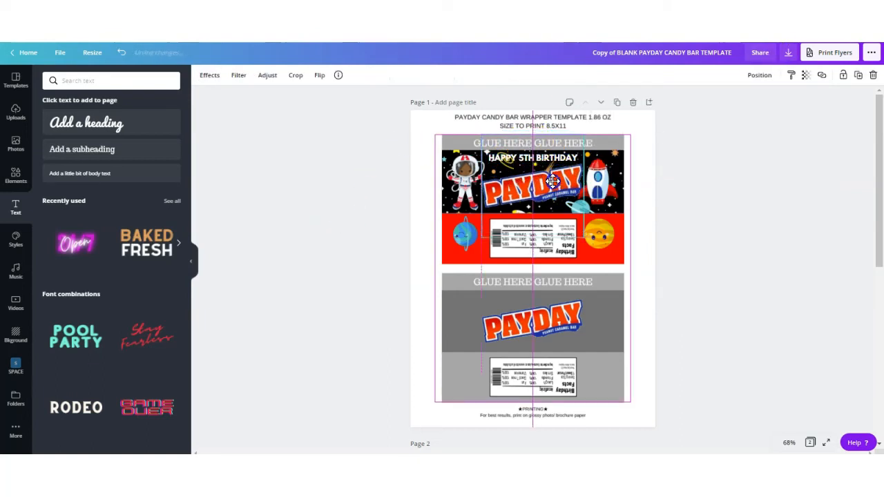
pyautogui.click(759, 74)
pyautogui.click(723, 171)
pyautogui.click(752, 297)
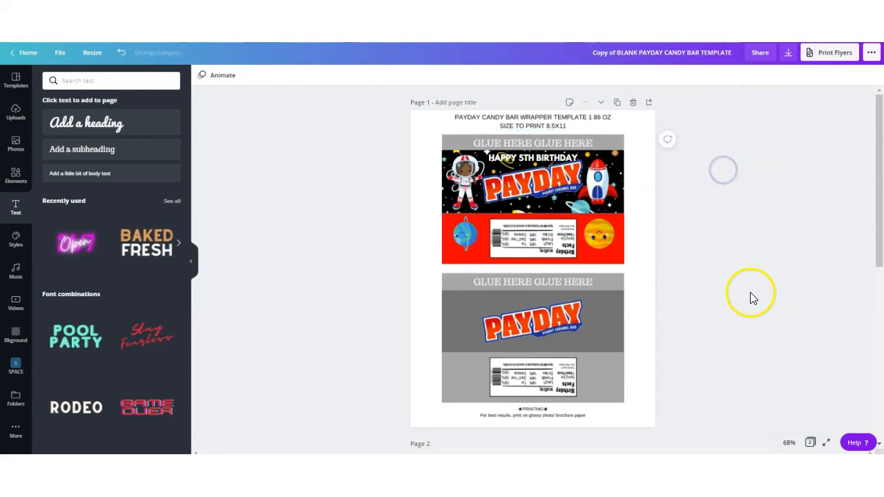
# Enlarge the birthday text and apply a Curve effect so it arches over the logo.
pyautogui.click(509, 160)
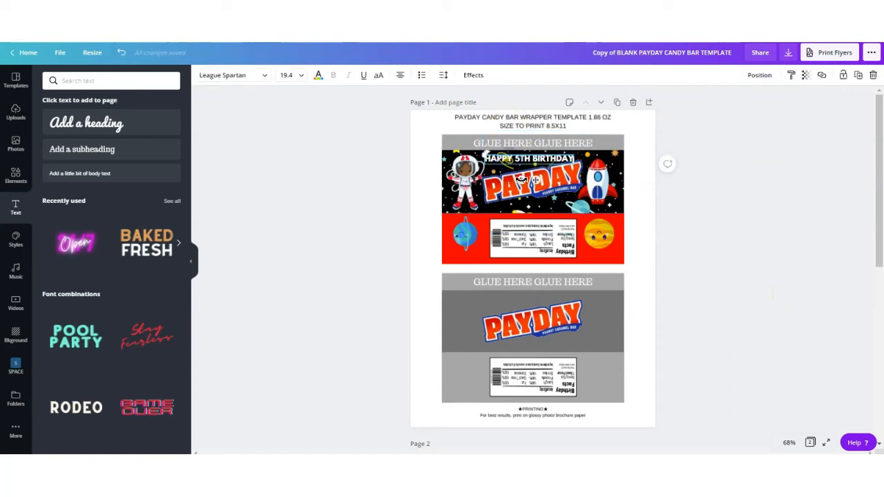
pyautogui.moveTo(522, 178); pyautogui.dragTo(530, 179)
pyautogui.click(288, 75)
pyautogui.click(288, 203)
pyautogui.click(340, 214)
pyautogui.moveTo(535, 161); pyautogui.dragTo(534, 163)
pyautogui.click(354, 210)
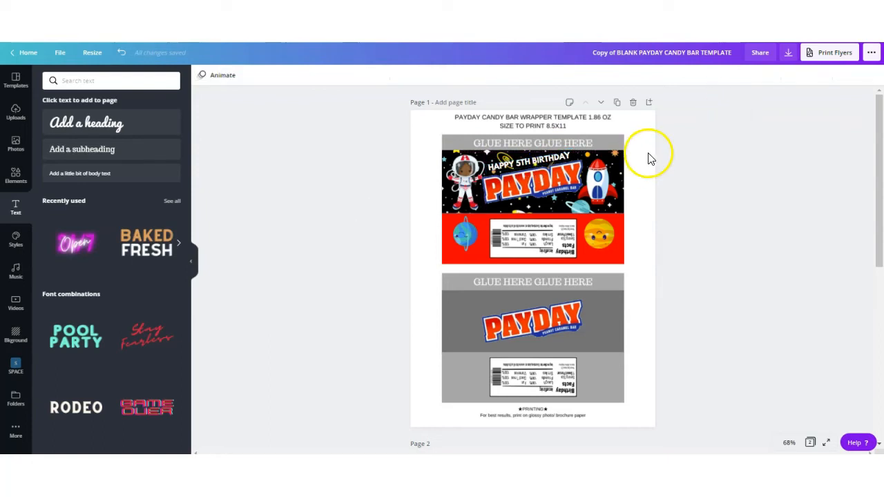
# Group all elements of the top wrapper, duplicate the group and move the copy over the bottom wrapper.
pyautogui.moveTo(637, 145); pyautogui.dragTo(438, 258)
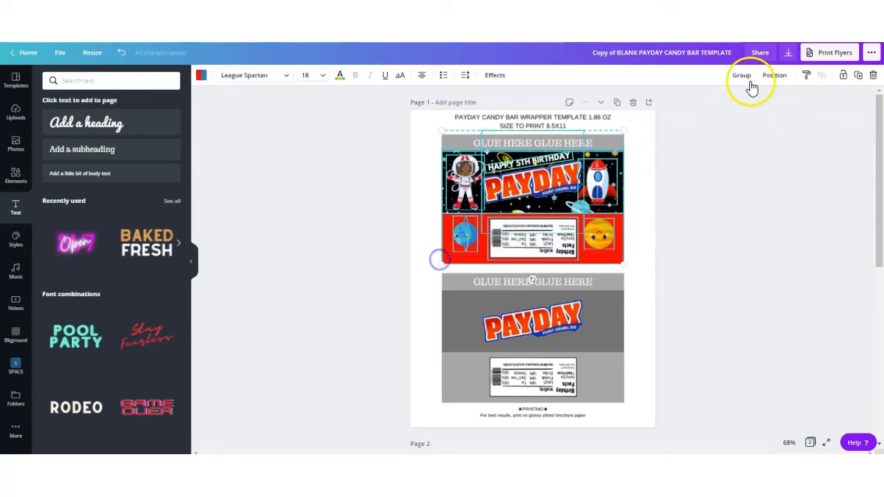
pyautogui.click(736, 75)
pyautogui.click(858, 75)
pyautogui.moveTo(599, 234); pyautogui.dragTo(596, 311)
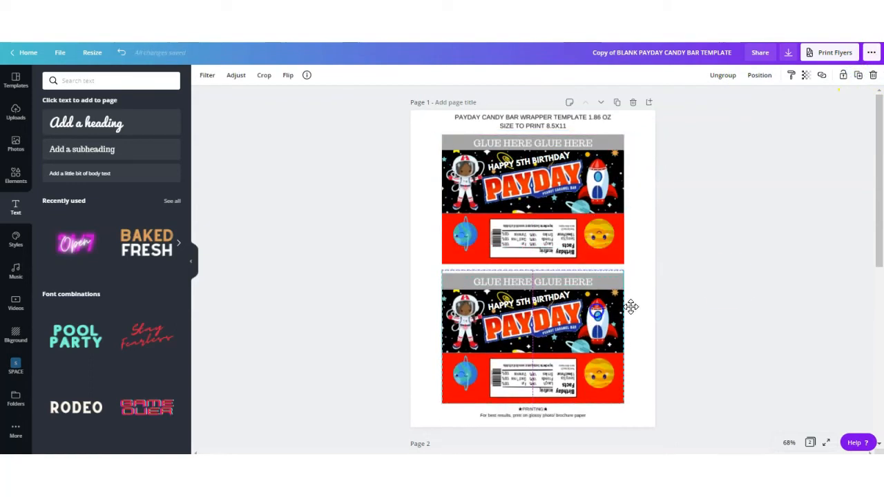
pyautogui.click(729, 283)
# Rename the design by replacing BLANK with SPACE in its title.
pyautogui.moveTo(639, 53); pyautogui.dragTo(593, 55)
pyautogui.press('BackSpace')
pyautogui.write('SPACE')
# Download the finished design as a printable file.
pyautogui.click(788, 55)
pyautogui.click(752, 166)
pyautogui.click(863, 216)
pyautogui.click(826, 274)
pyautogui.click(796, 188)
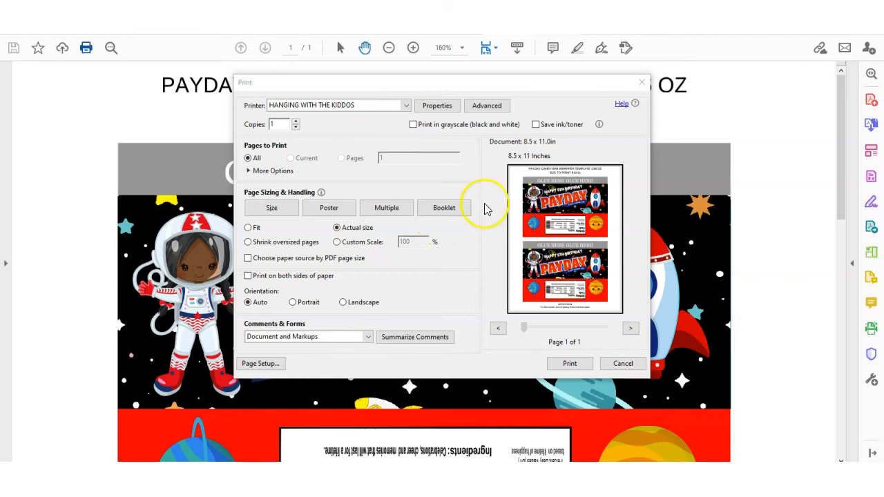
# In the print dialog, open the printer properties and set paper type to HP Photo Papers and print quality to Best.
pyautogui.click(442, 107)
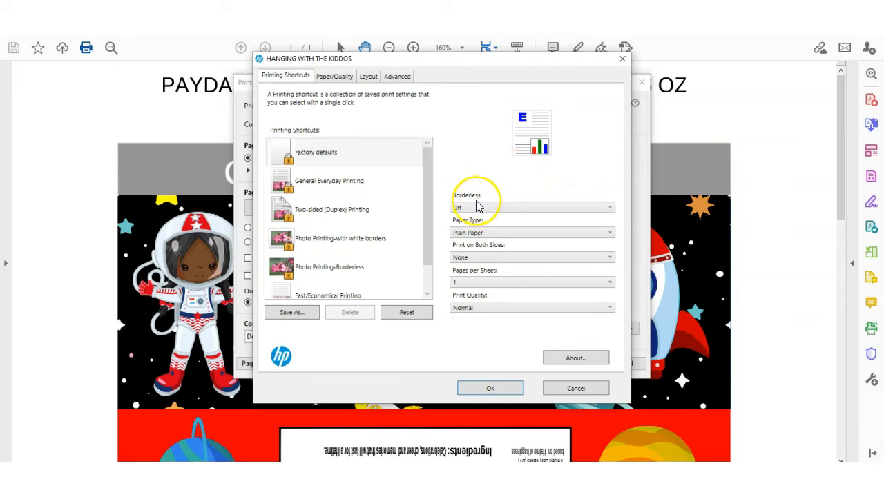
pyautogui.click(476, 234)
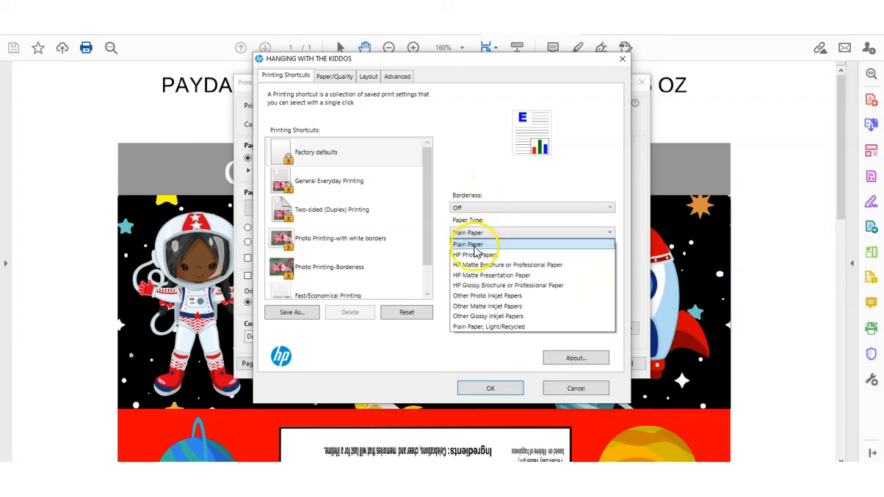
pyautogui.click(475, 257)
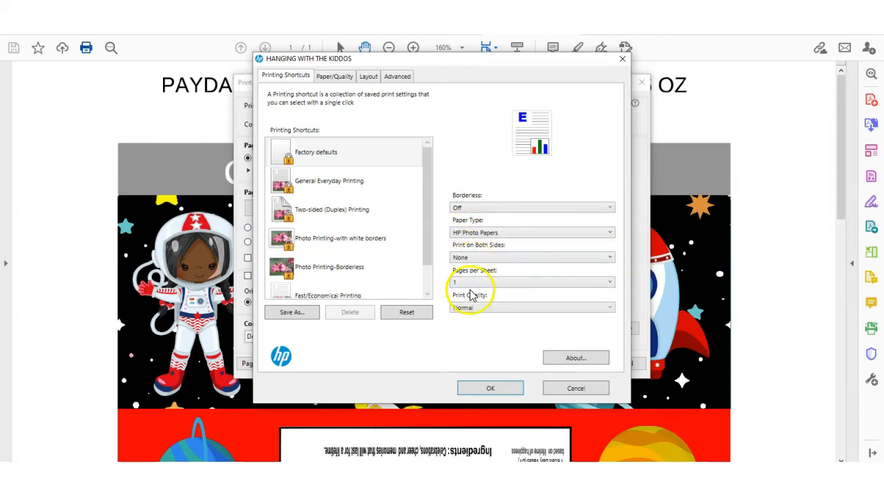
pyautogui.click(468, 310)
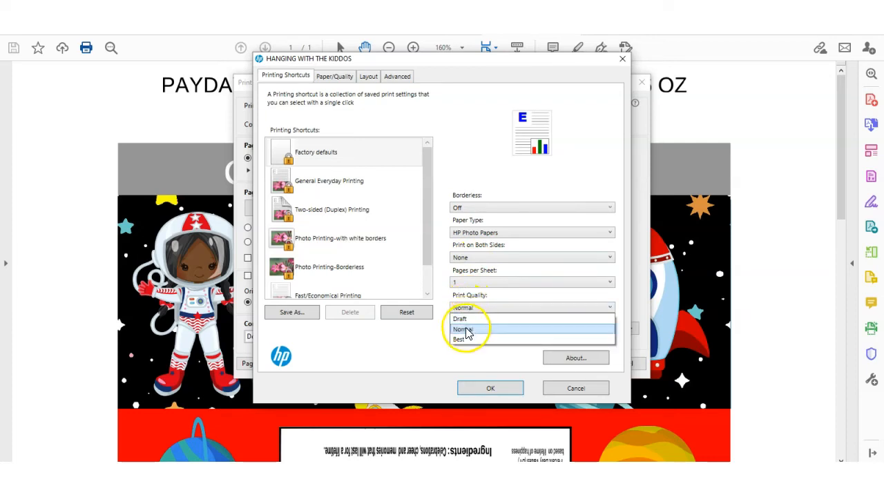
pyautogui.click(461, 339)
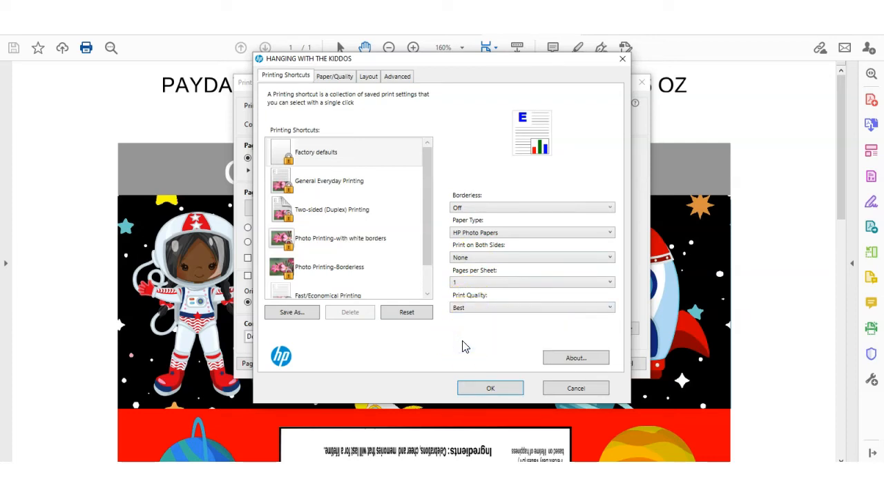